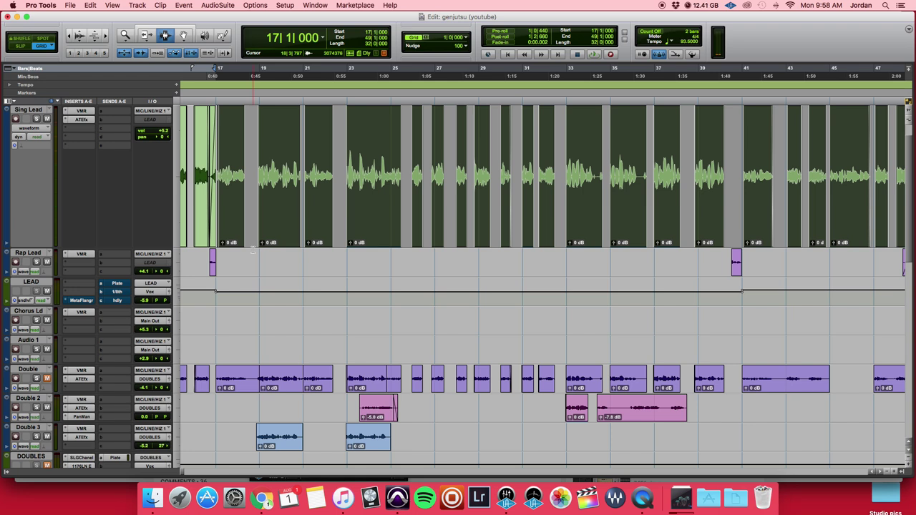
# Step: Audition the vocal, select bars 17–25 on Sing Lead, and inspect its VMR and Auto-Tune inserts
pyautogui.press('space')
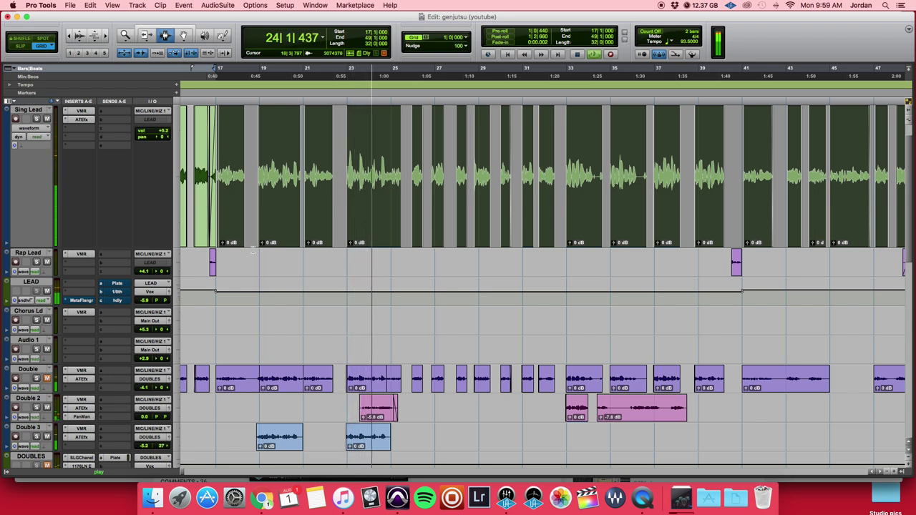
pyautogui.press('space')
pyautogui.moveTo(218, 201); pyautogui.dragTo(393, 200)
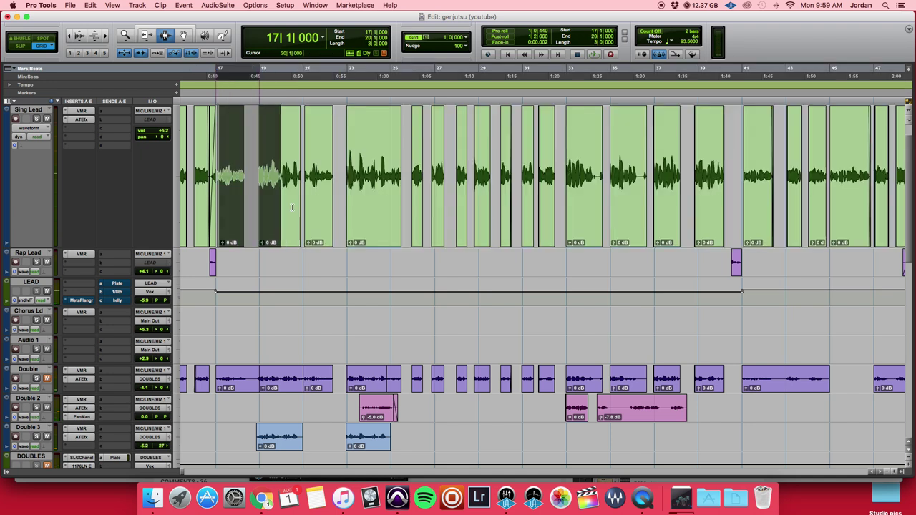
pyautogui.click(80, 113)
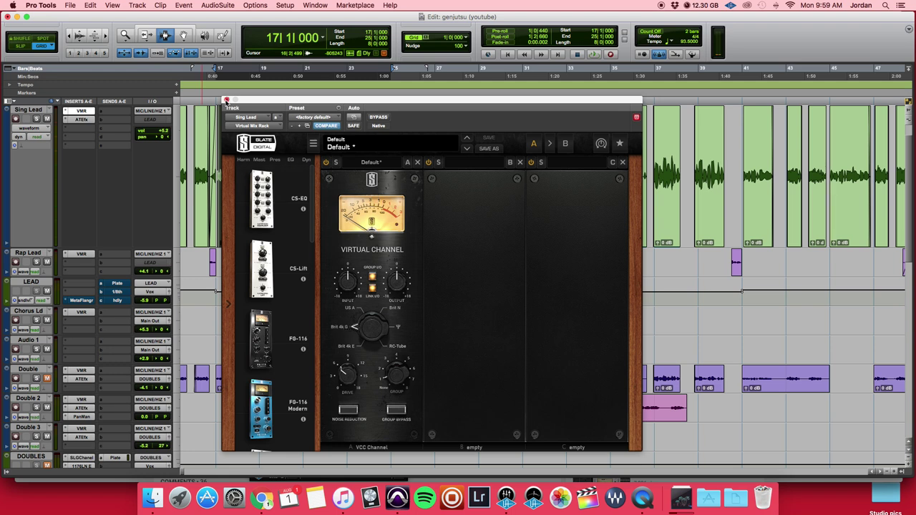
pyautogui.click(227, 102)
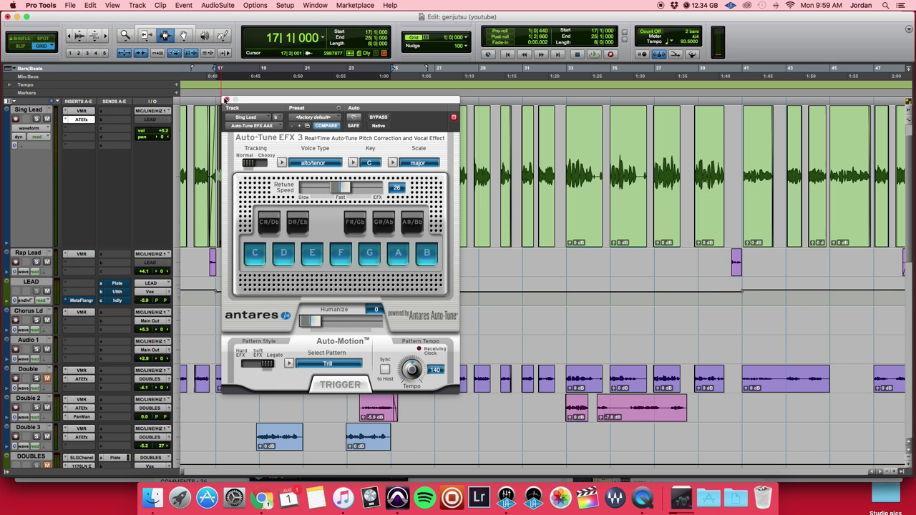
pyautogui.click(226, 100)
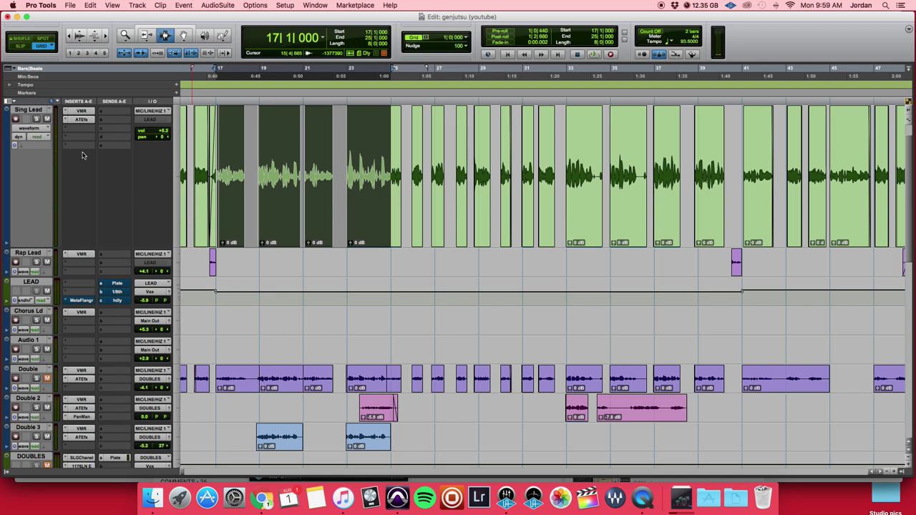
# Step: Create a new stereo aux track named 'P Comp' as the destination of Sing Lead's send A
pyautogui.click(105, 113)
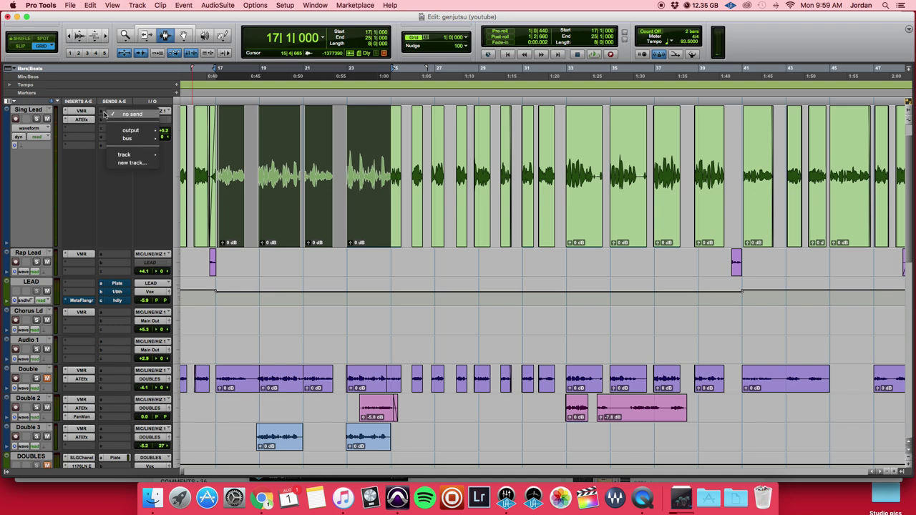
pyautogui.moveTo(123, 155)
pyautogui.click(122, 163)
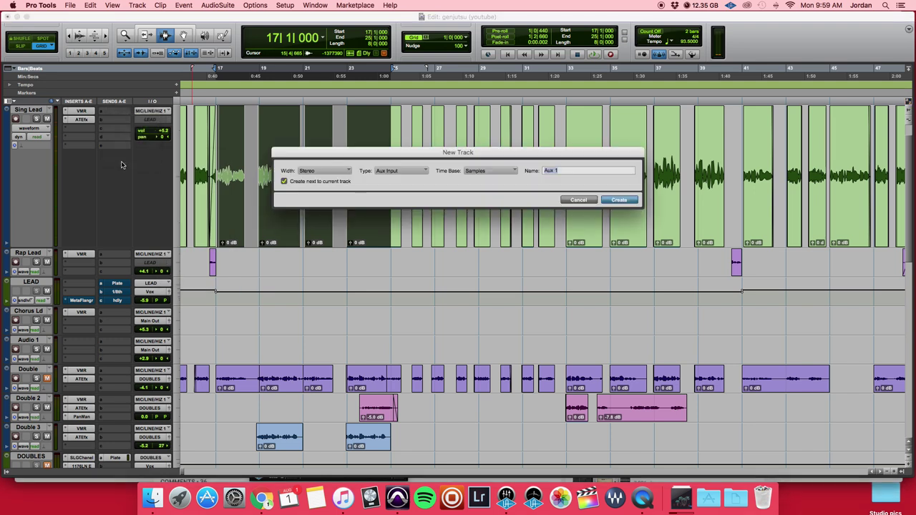
pyautogui.write('P Comp')
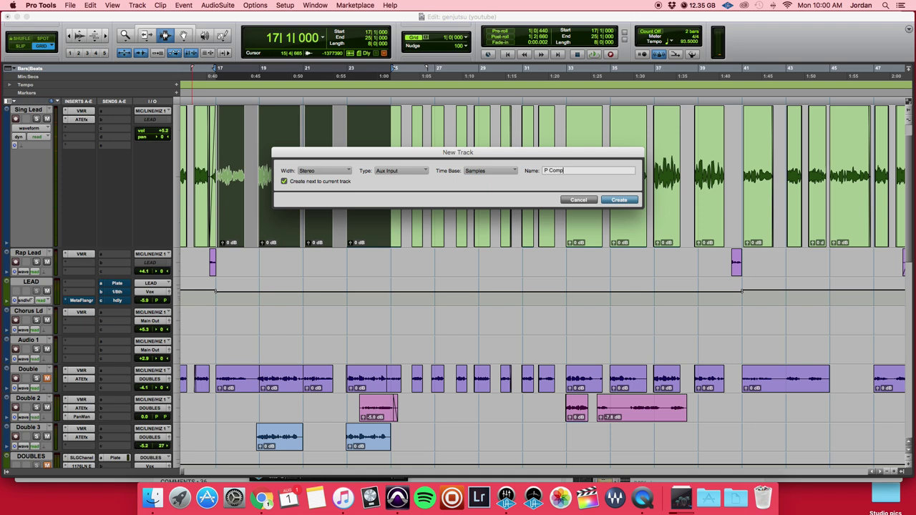
pyautogui.press('Return')
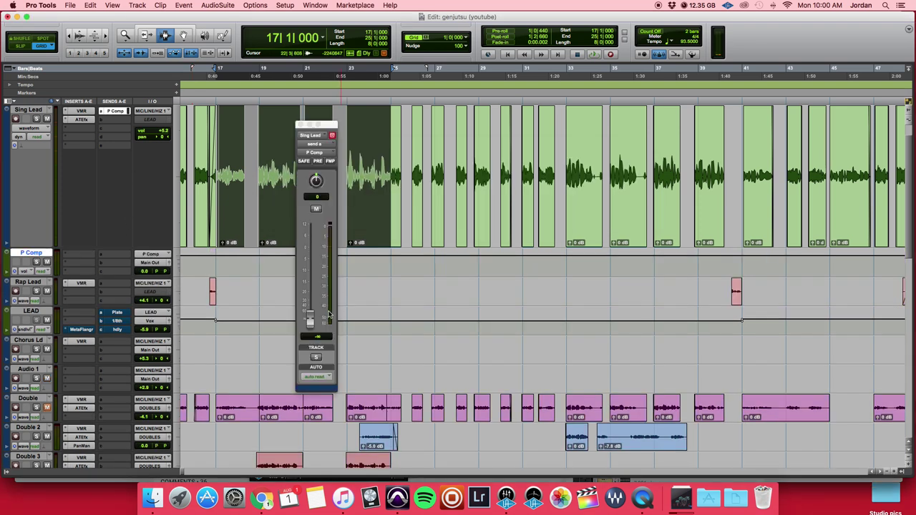
# Step: Set the P Comp send to 0.0 dB pre-fader, route P Comp's output to LEAD, and solo it
pyautogui.keyDown('alt'); pyautogui.click(311, 322); pyautogui.keyUp('alt')
pyautogui.click(317, 161)
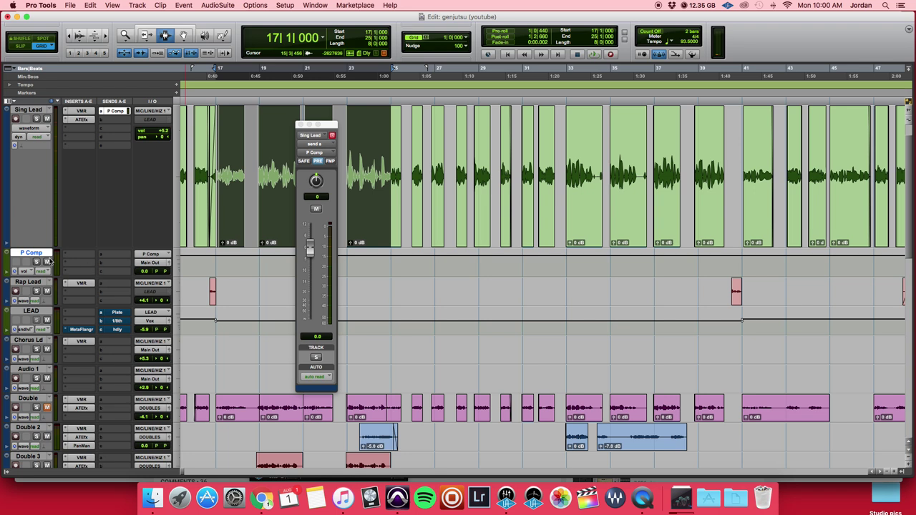
pyautogui.click(154, 265)
pyautogui.moveTo(174, 287)
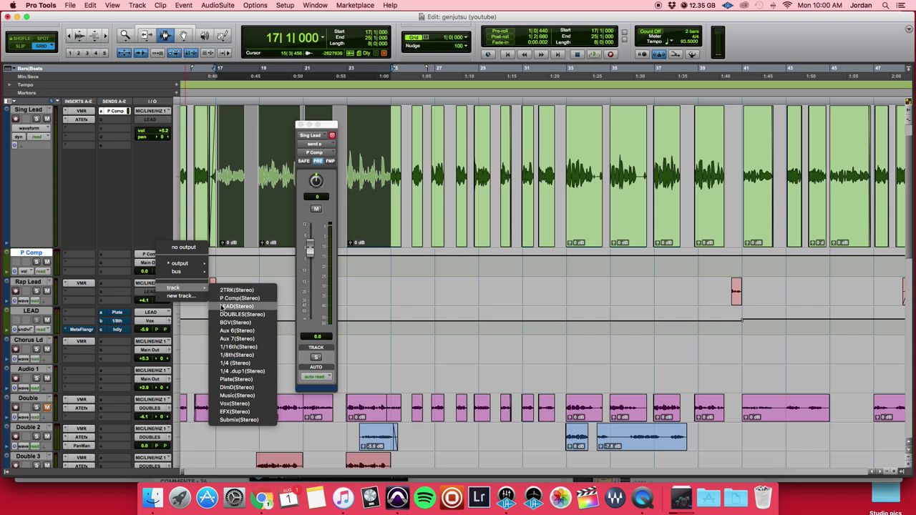
pyautogui.click(222, 307)
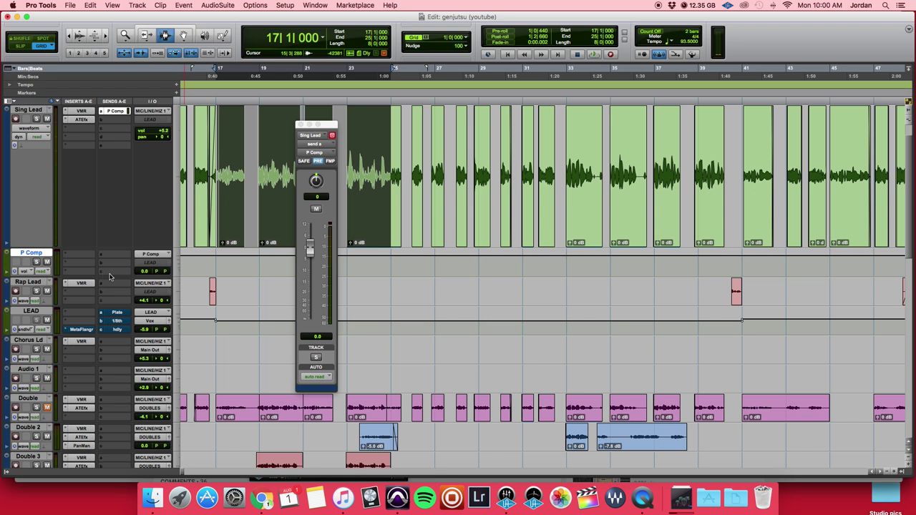
pyautogui.click(36, 262)
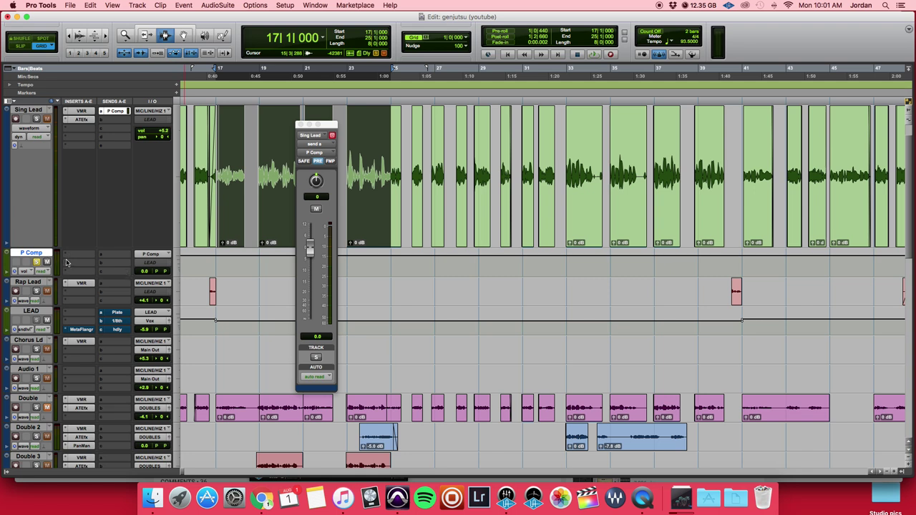
# Step: During playback, insert the UAD Fairchild 670 Legacy on P Comp and adjust its linked threshold
pyautogui.press('space')
pyautogui.click(68, 262)
pyautogui.moveTo(112, 273)
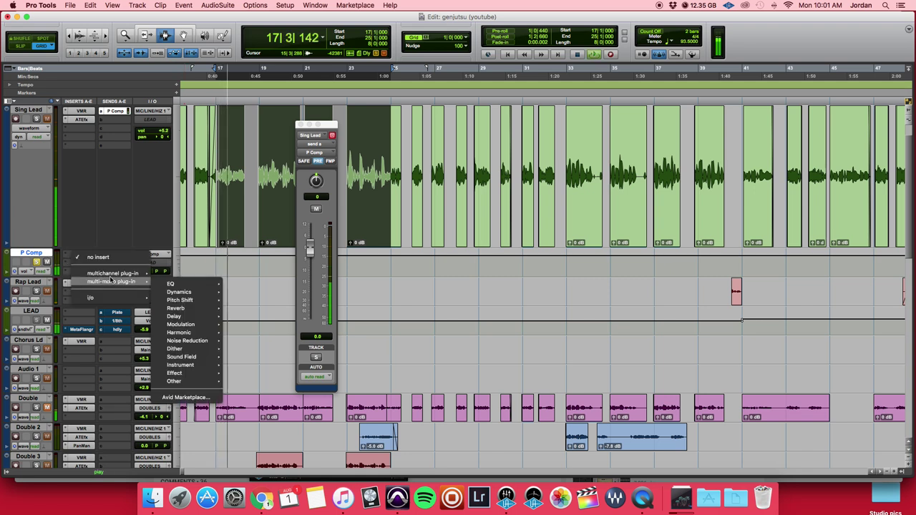
pyautogui.moveTo(180, 300)
pyautogui.scroll(-3, 318, 358)
pyautogui.scroll(-3, 304, 362)
pyautogui.scroll(-2, 304, 361)
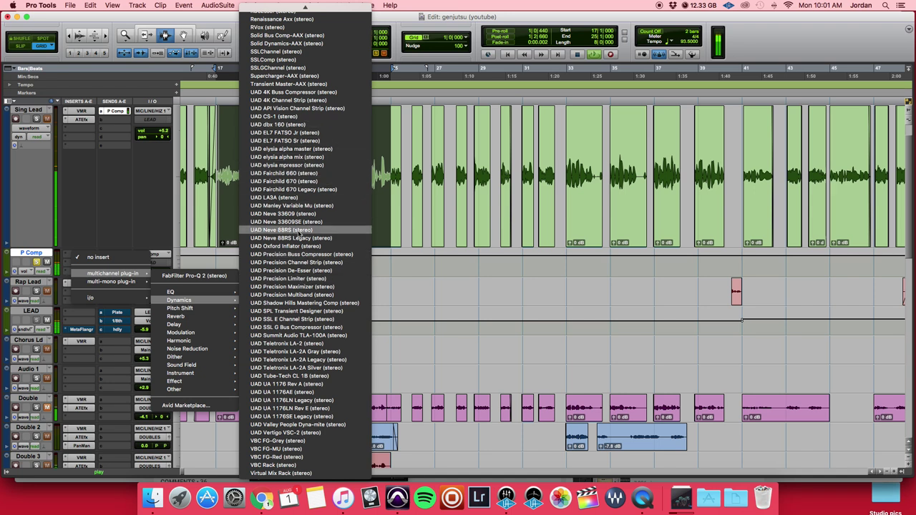
pyautogui.press('Escape')
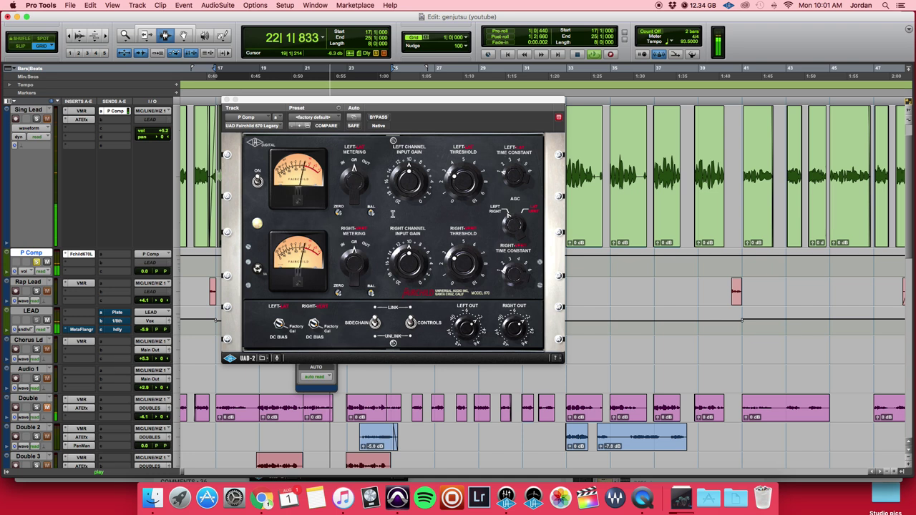
pyautogui.moveTo(464, 183); pyautogui.dragTo(486, 185)
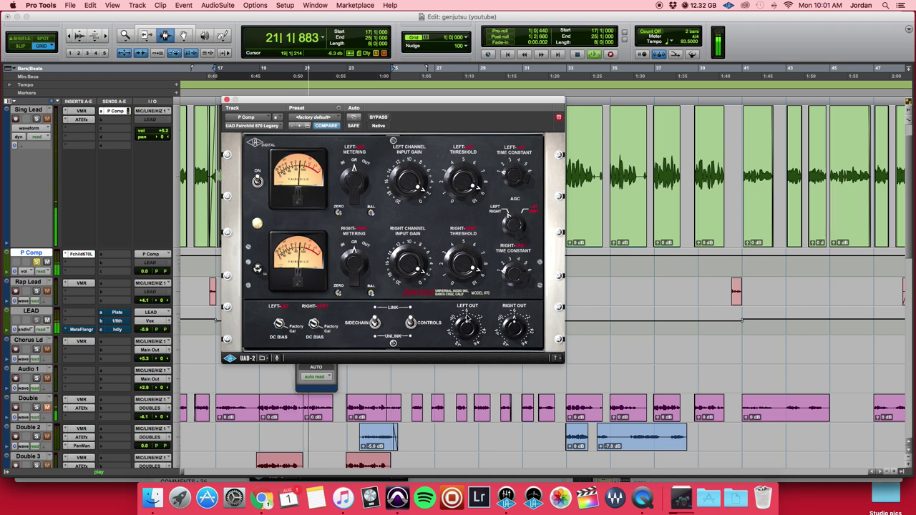
pyautogui.press('space')
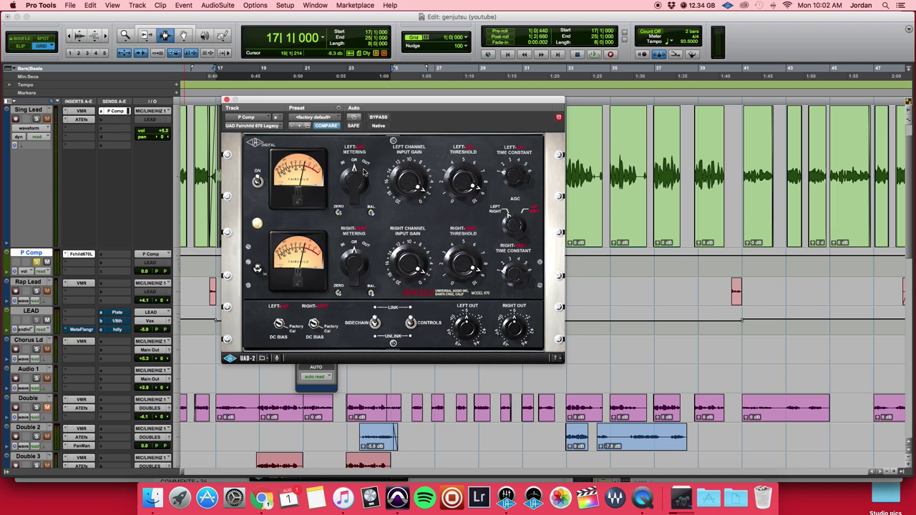
# Step: Insert a Waves L1 limiter after the Fairchild, with threshold -19.4 dB and ceiling -20.3 dB
pyautogui.click(66, 265)
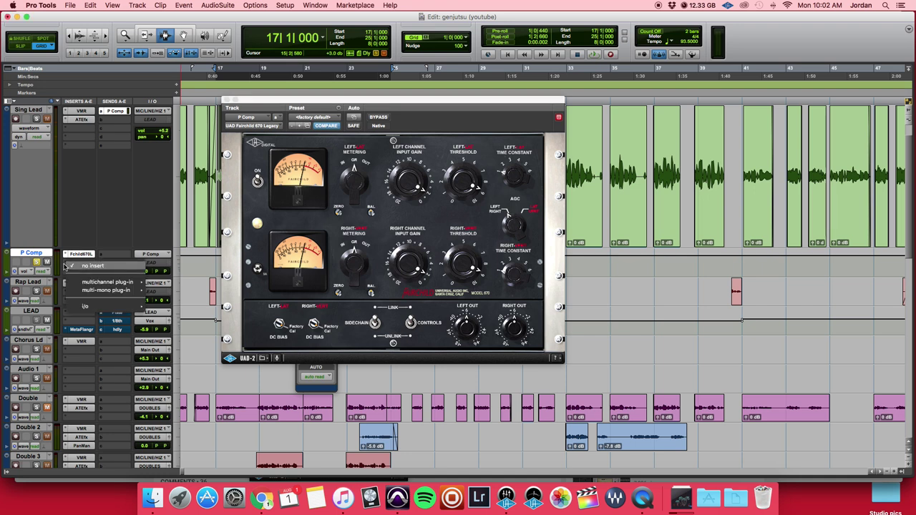
pyautogui.moveTo(174, 309)
pyautogui.click(303, 156)
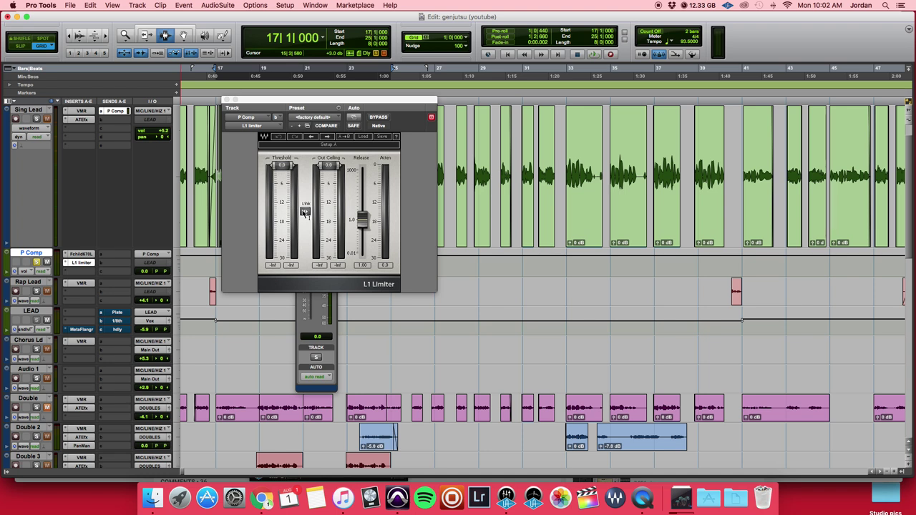
pyautogui.press('space')
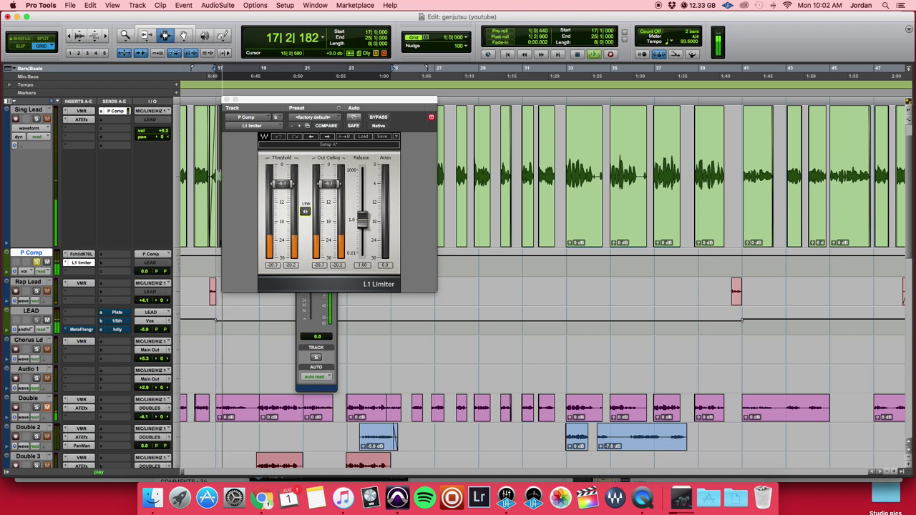
pyautogui.moveTo(305, 211); pyautogui.dragTo(304, 212)
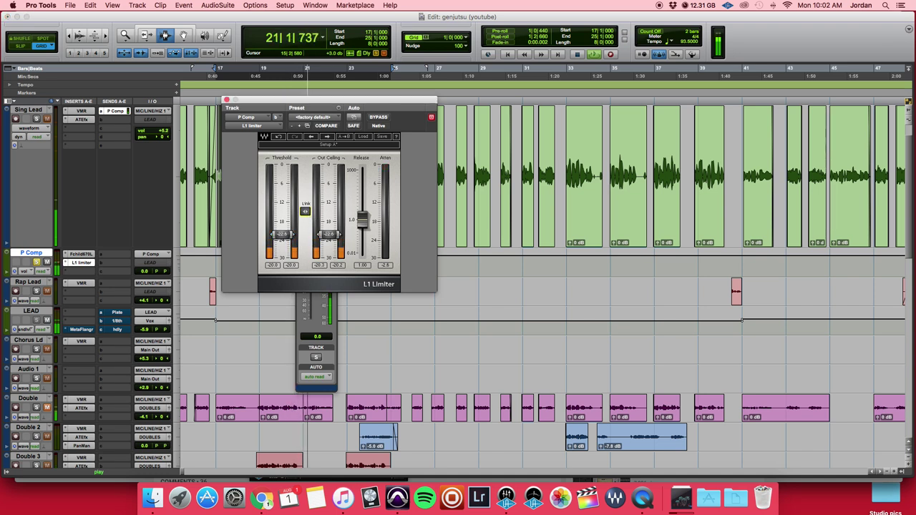
pyautogui.click(305, 212)
pyautogui.press('space')
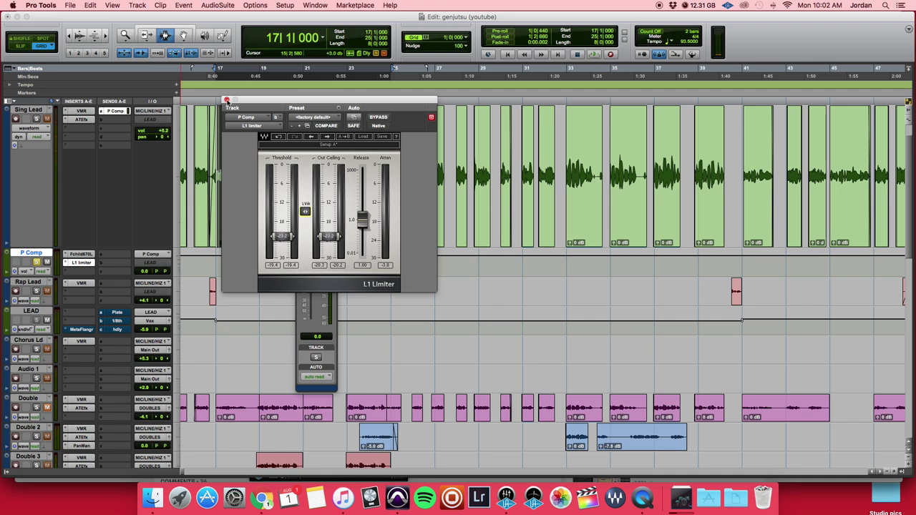
# Step: Close the L1, then fade P Comp up from -inf to -14.0 dB during playback
pyautogui.click(226, 100)
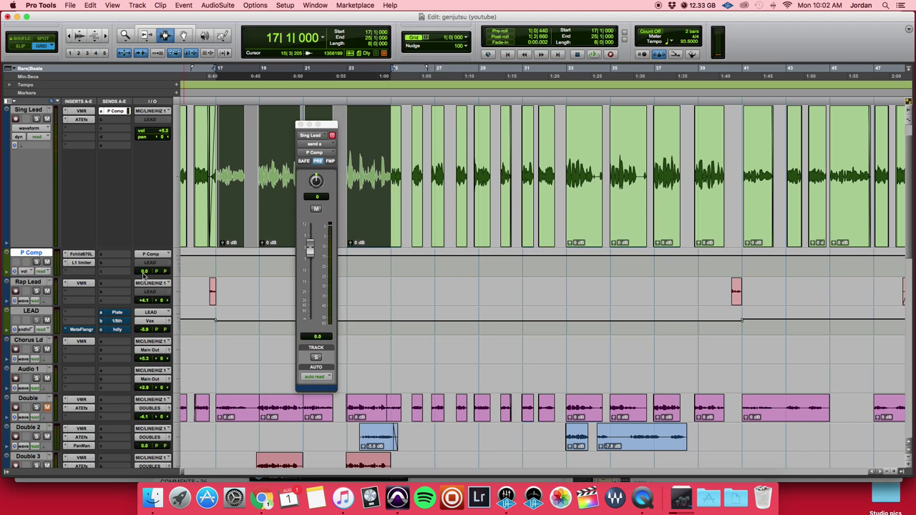
pyautogui.moveTo(144, 274); pyautogui.dragTo(144, 312)
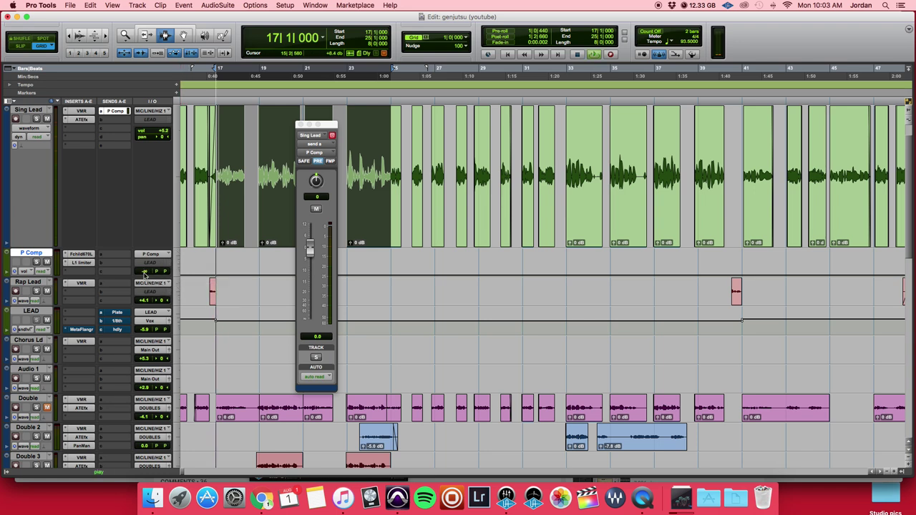
pyautogui.press('space')
pyautogui.click(144, 272)
pyautogui.moveTo(144, 273); pyautogui.dragTo(142, 262)
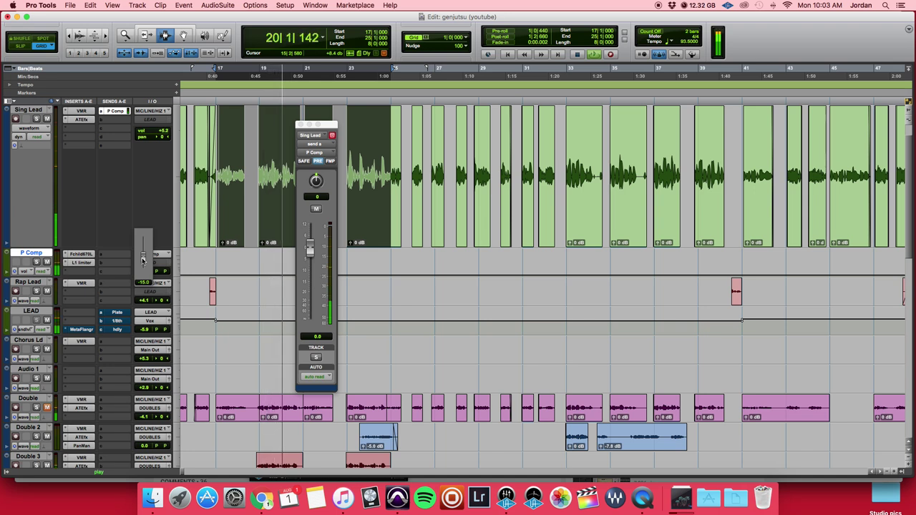
pyautogui.moveTo(142, 261); pyautogui.dragTo(143, 262)
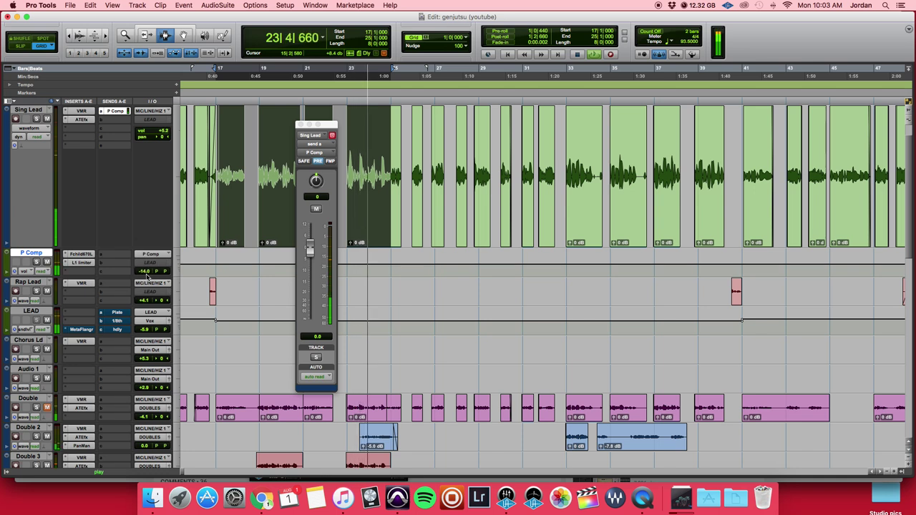
# Step: Stop playback, then play the blended lead vocal back from bar 17
pyautogui.press('space')
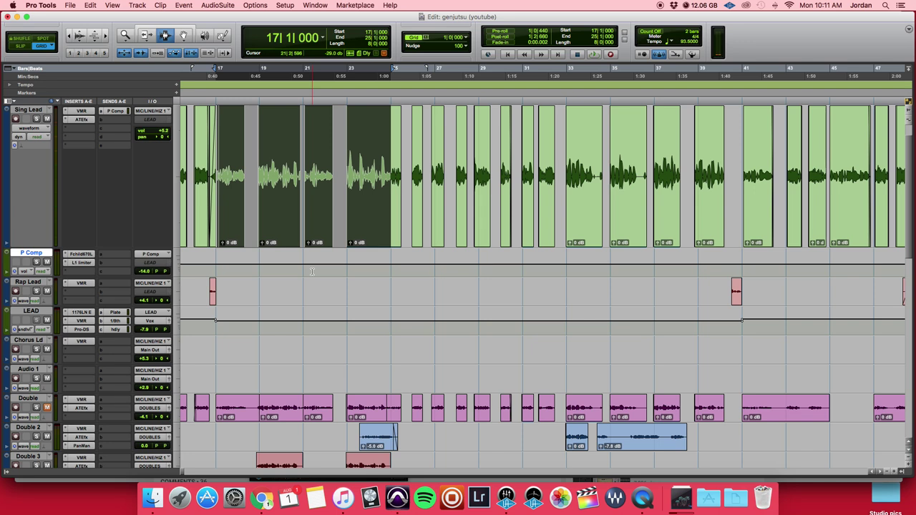
pyautogui.press('space')
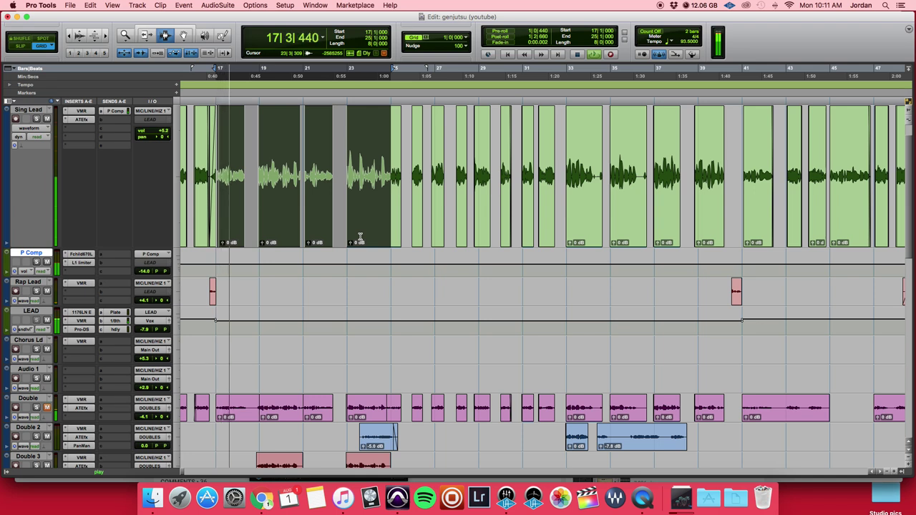